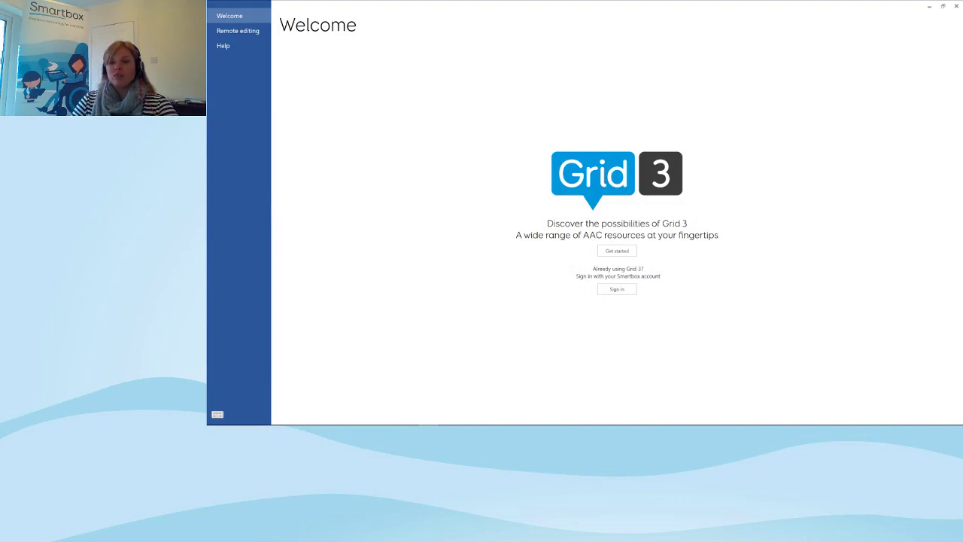
# Step: Start a new user profile, enter the user's name and pick the Rosie child voice
pyautogui.click(619, 251)
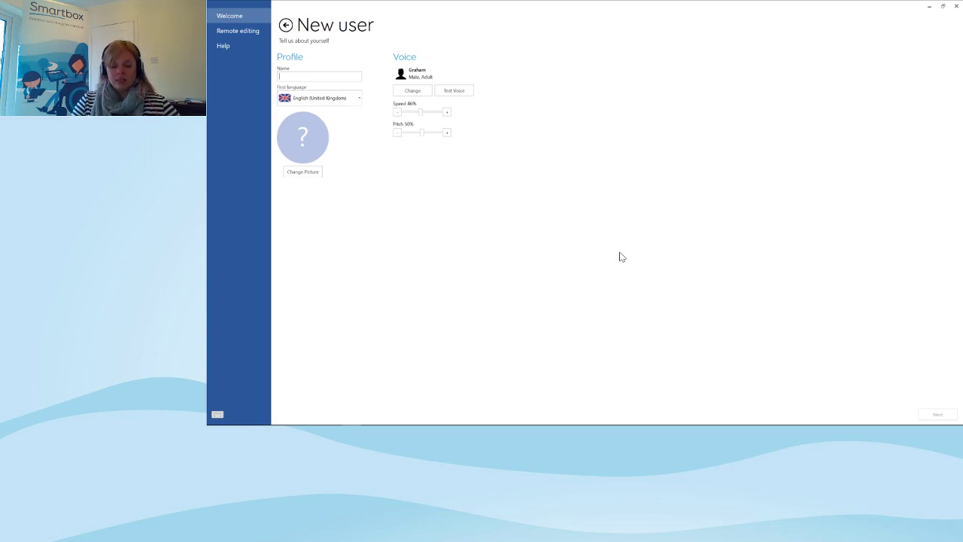
pyautogui.write('Kim')
pyautogui.write('ry')
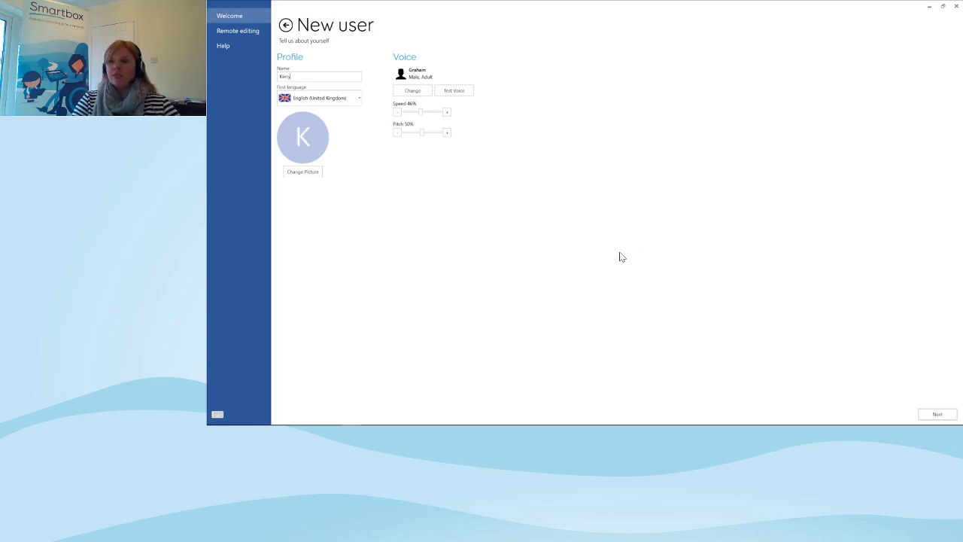
pyautogui.click(417, 92)
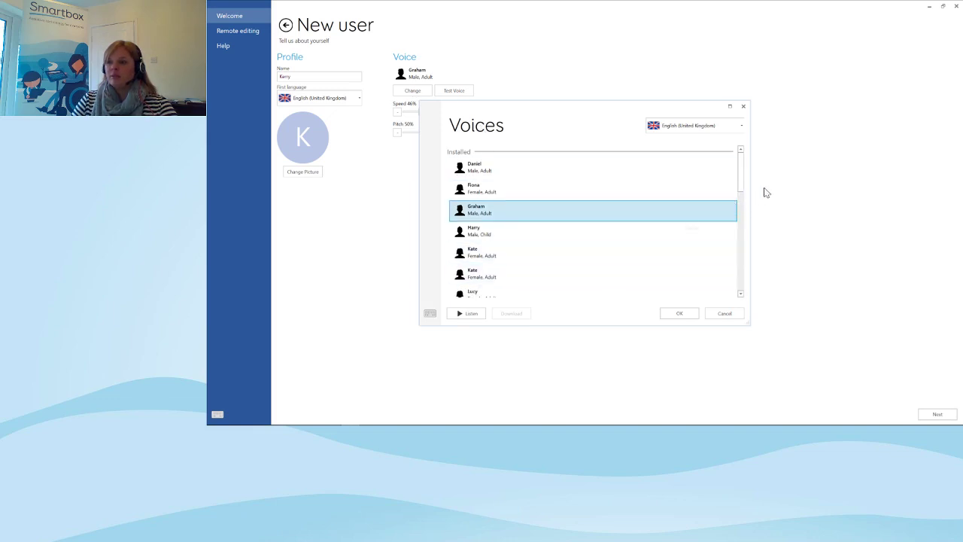
pyautogui.moveTo(743, 186); pyautogui.dragTo(744, 238)
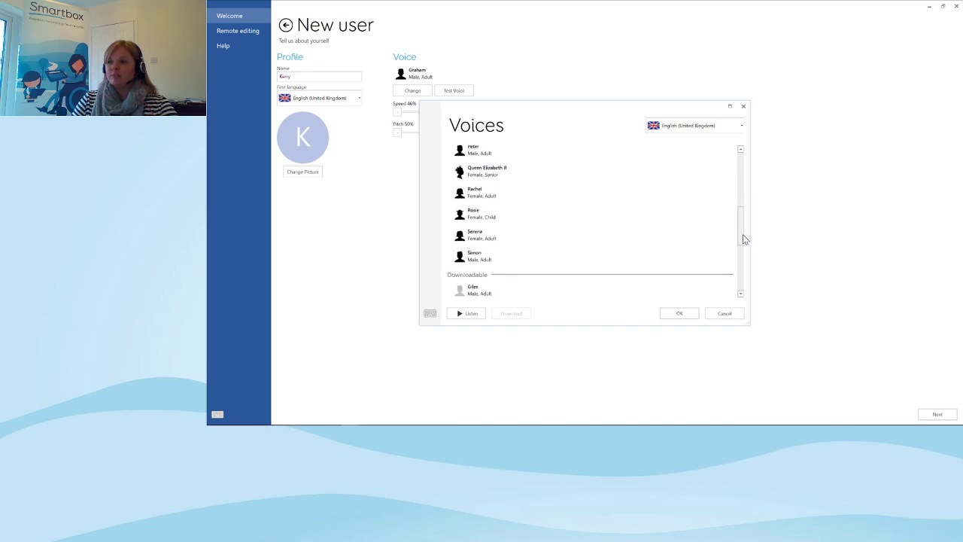
pyautogui.click(497, 216)
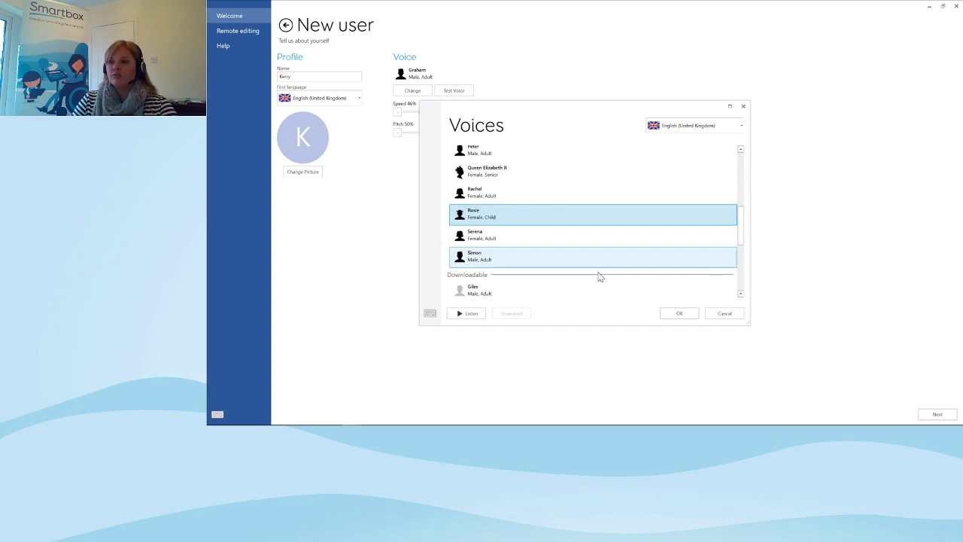
pyautogui.click(680, 313)
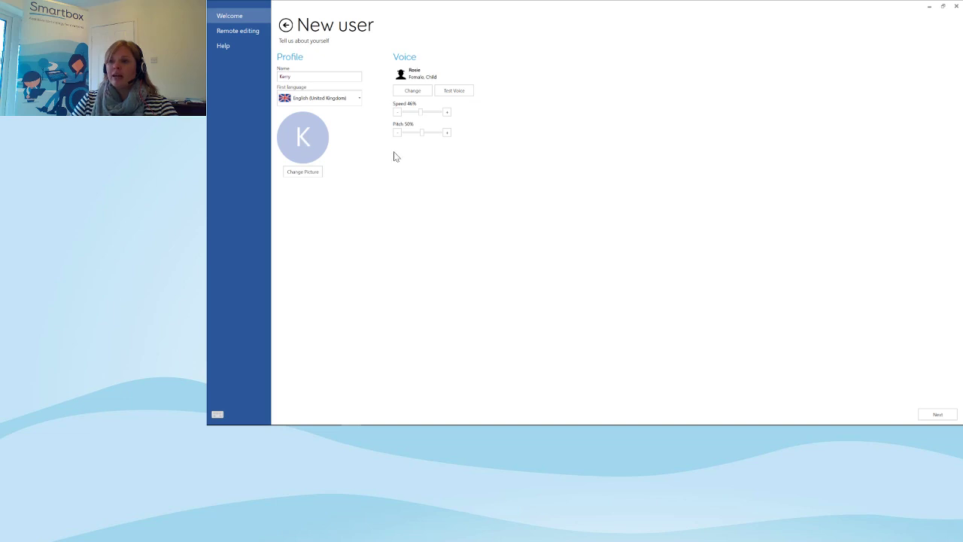
# Step: Leave English (United Kingdom) as the first language and continue to the Smartbox account page
pyautogui.click(361, 100)
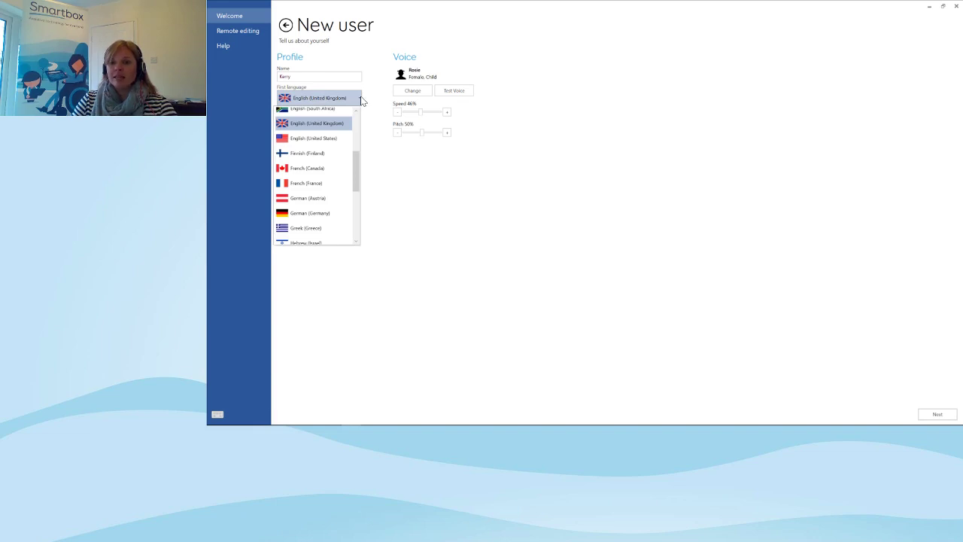
pyautogui.click(532, 250)
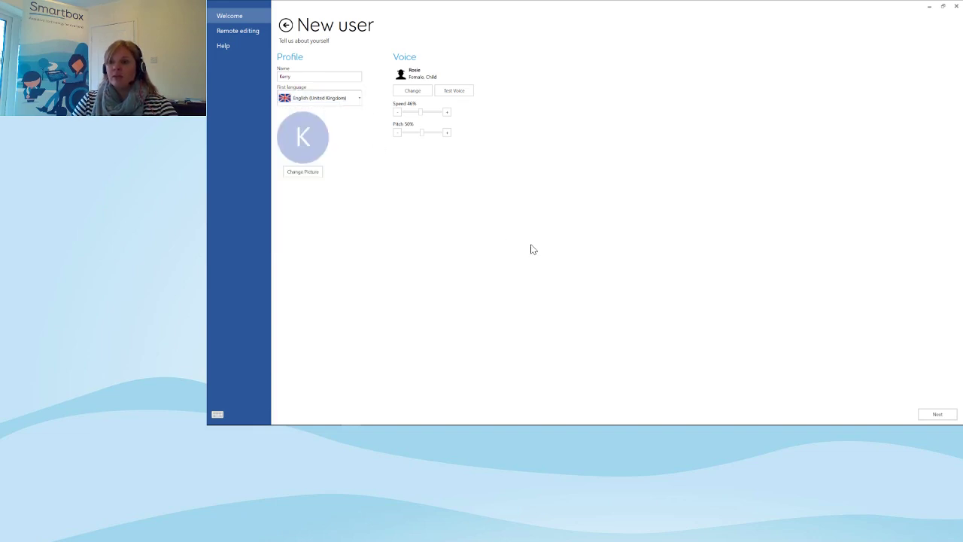
pyautogui.click(935, 420)
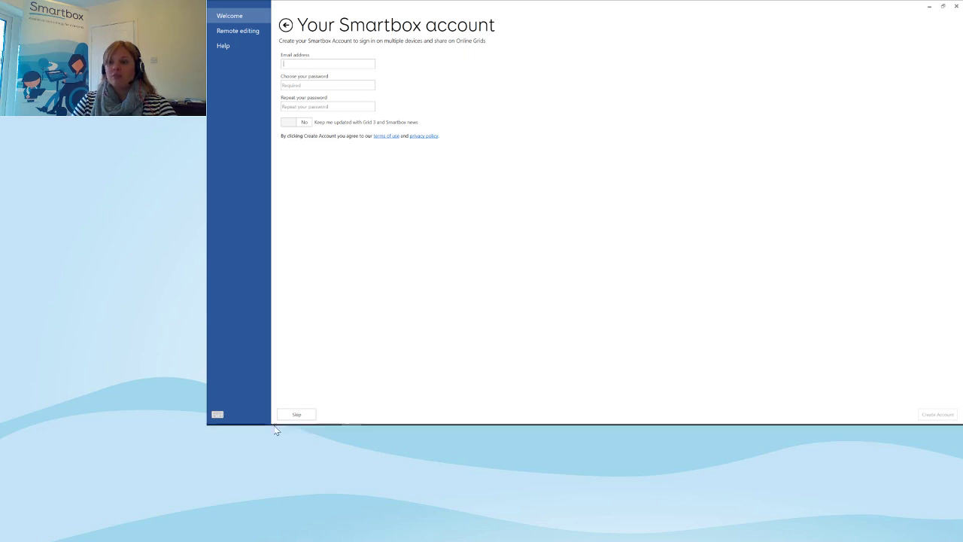
# Step: Skip the Smartbox account sign-in to reach the Grid sets page
pyautogui.click(297, 415)
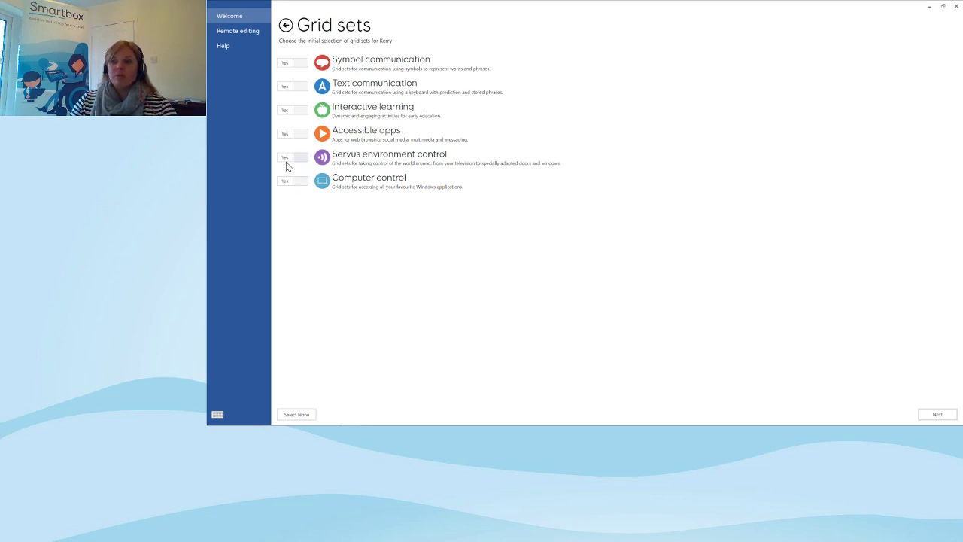
# Step: Set Text communication, Servus environment control and Computer control to No, then continue
pyautogui.click(305, 89)
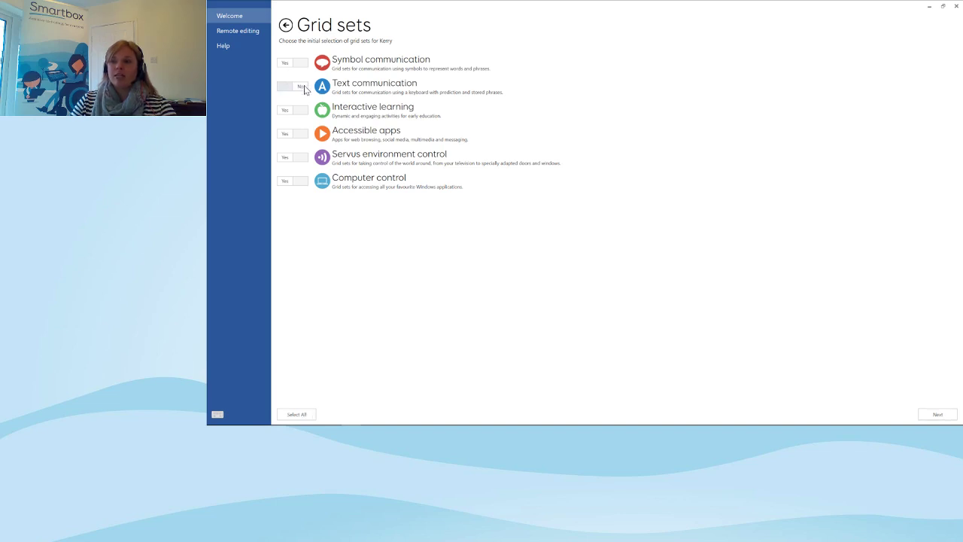
pyautogui.click(299, 160)
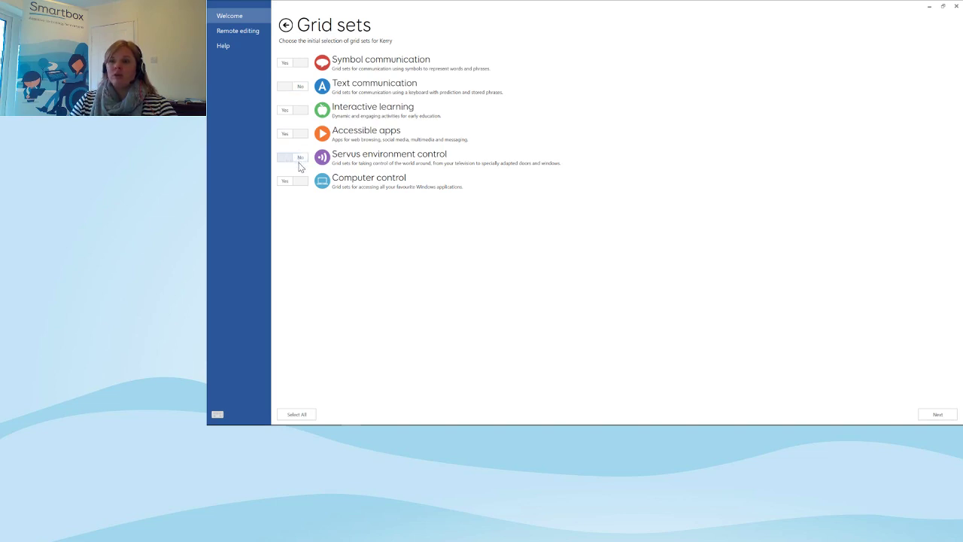
pyautogui.click(300, 183)
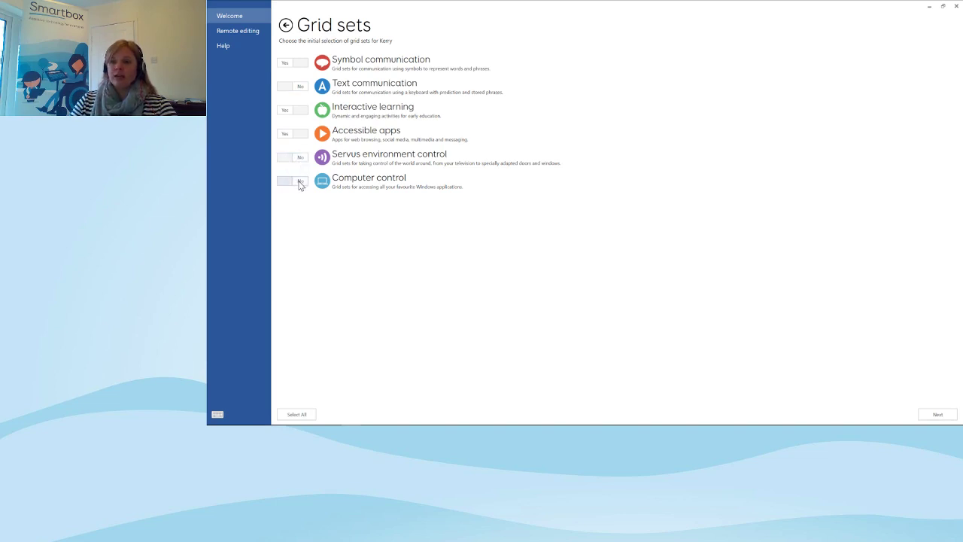
pyautogui.click(937, 416)
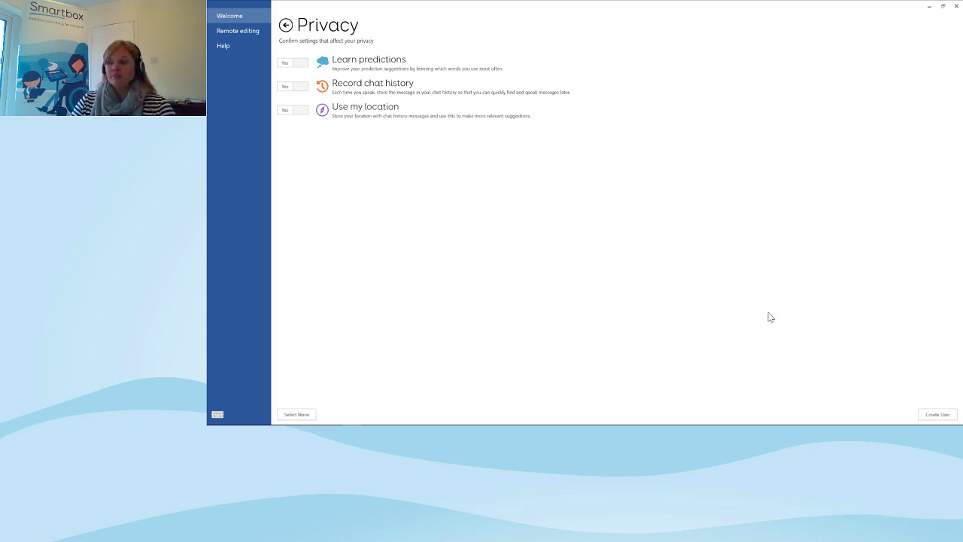
# Step: Create the user with default privacy settings and open their grid sets
pyautogui.click(937, 417)
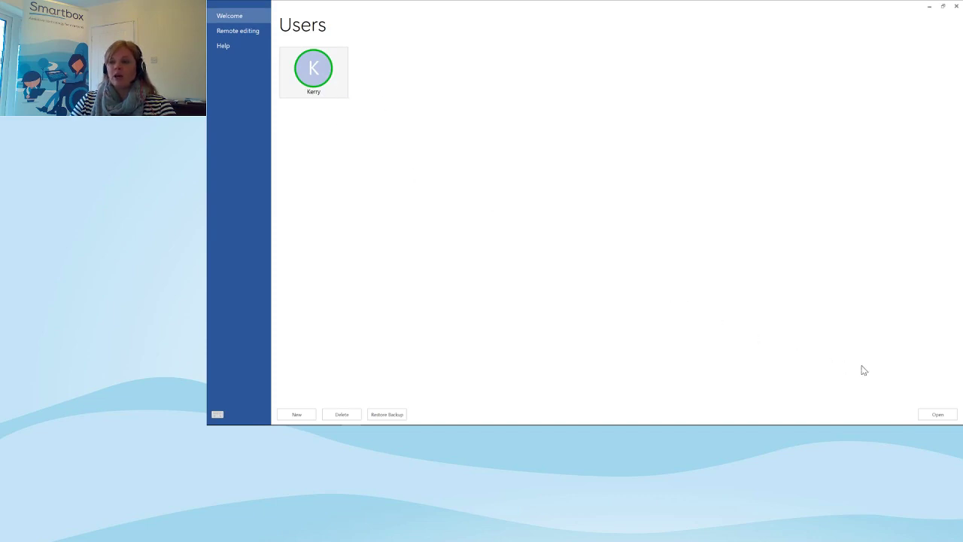
pyautogui.click(938, 415)
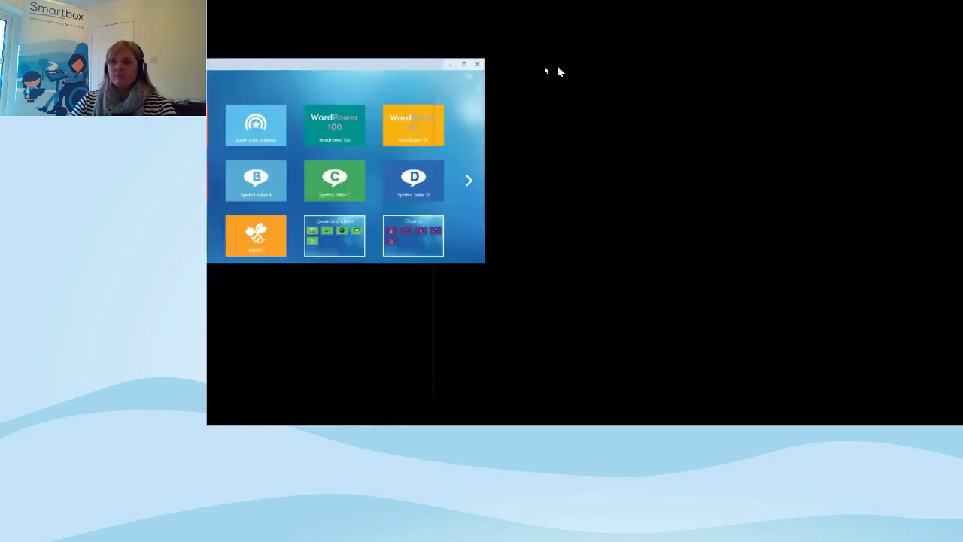
# Step: Maximize the grid set menu, browse its pages and open the Add grid set dialog
pyautogui.click(653, 61)
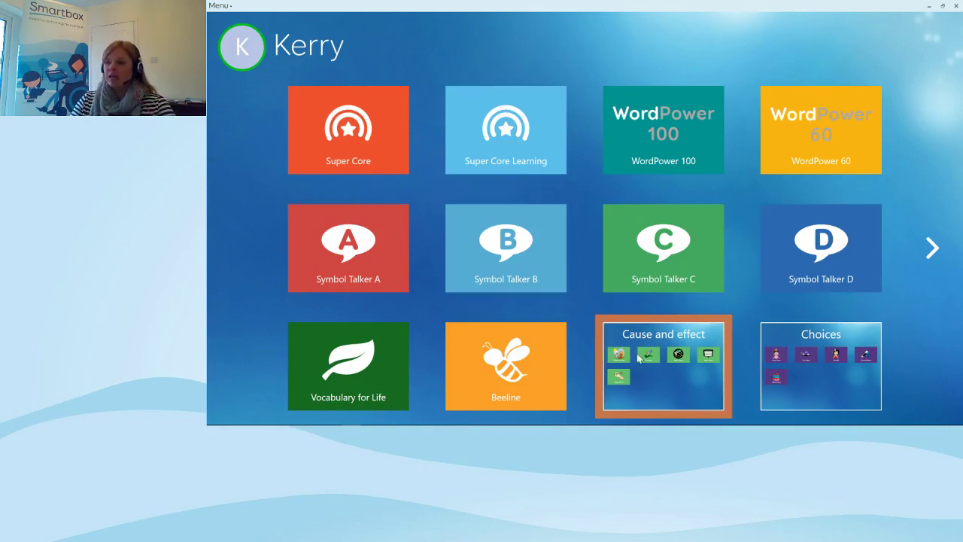
pyautogui.click(929, 250)
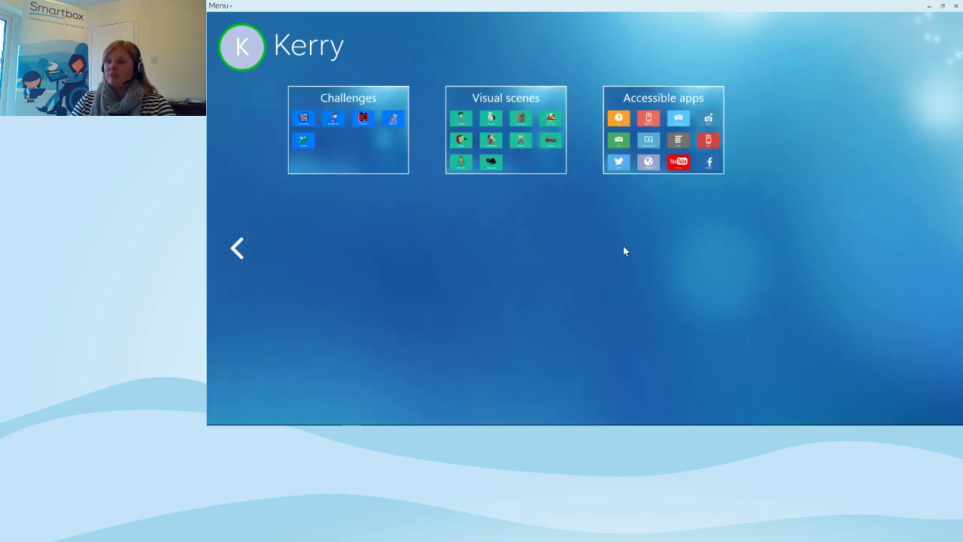
pyautogui.click(245, 245)
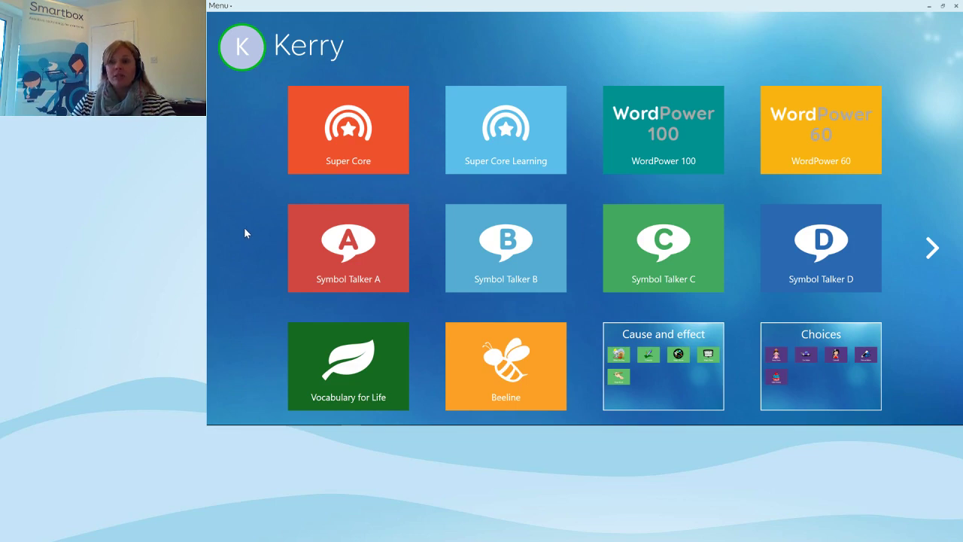
pyautogui.click(228, 7)
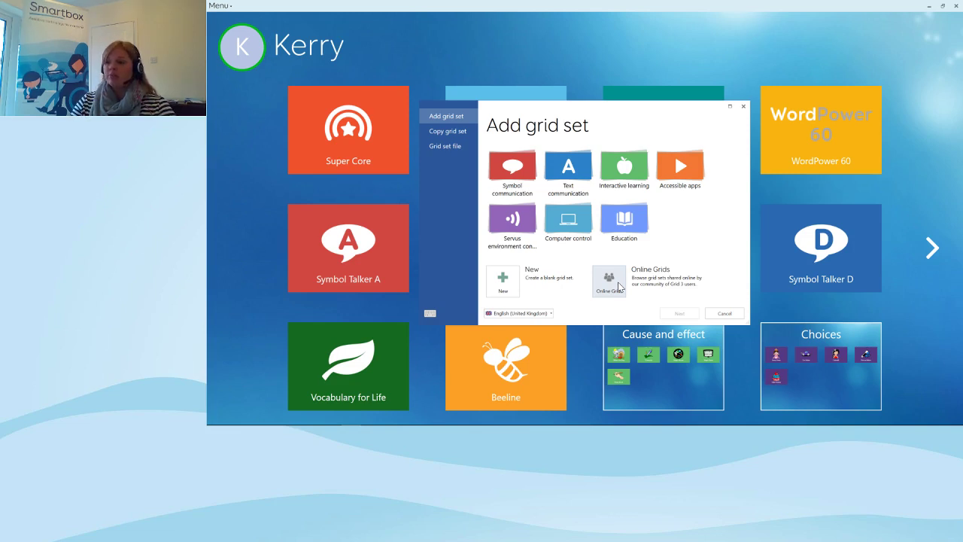
# Step: Add Fast Talker 3 from the Text communication category to the user's grid sets
pyautogui.click(569, 180)
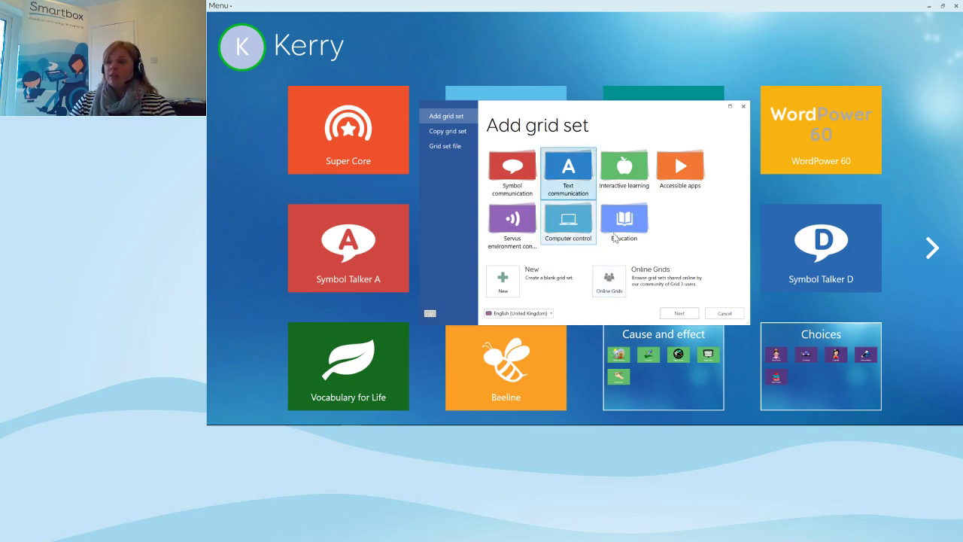
pyautogui.click(679, 315)
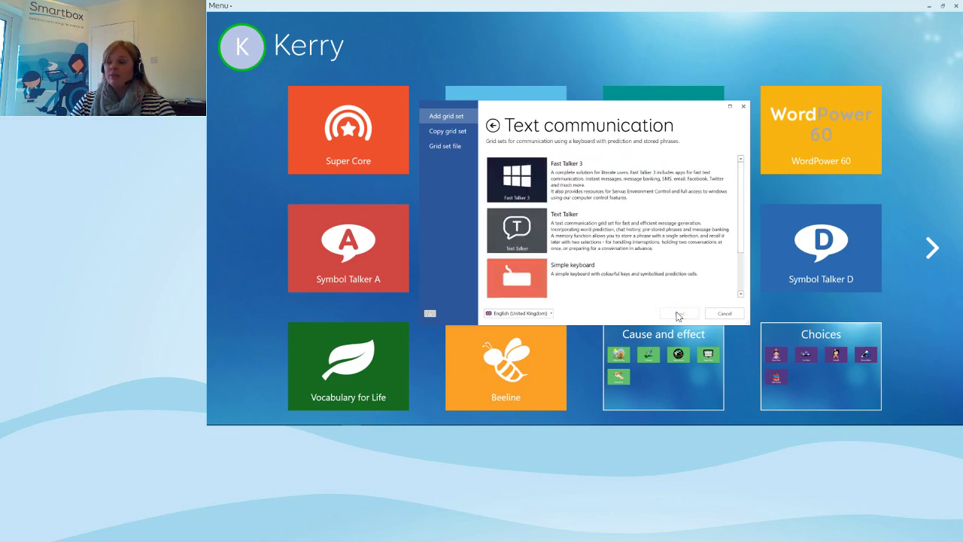
pyautogui.moveTo(744, 201)
pyautogui.mouseDown()
pyautogui.moveTo(741, 245)
pyautogui.moveTo(742, 194)
pyautogui.mouseUp()
pyautogui.click(637, 190)
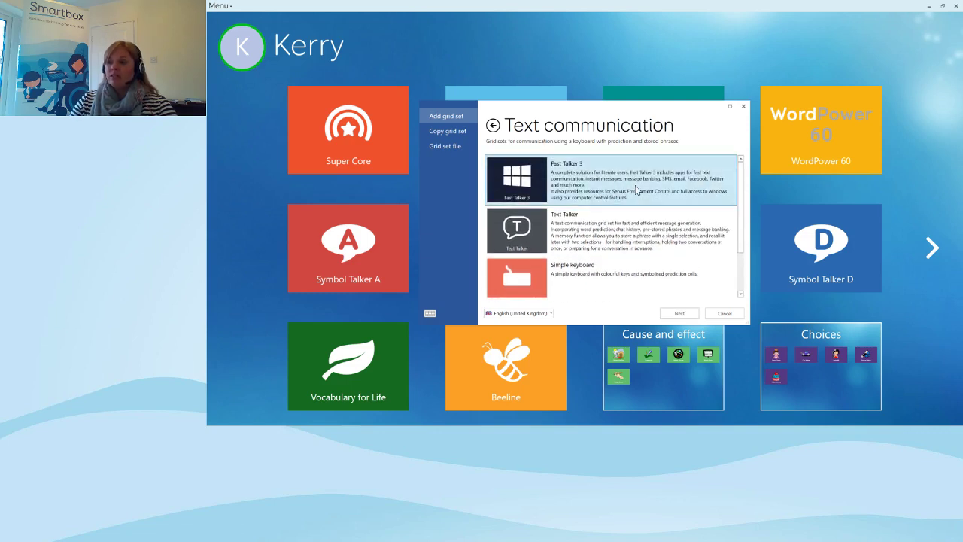
pyautogui.click(675, 316)
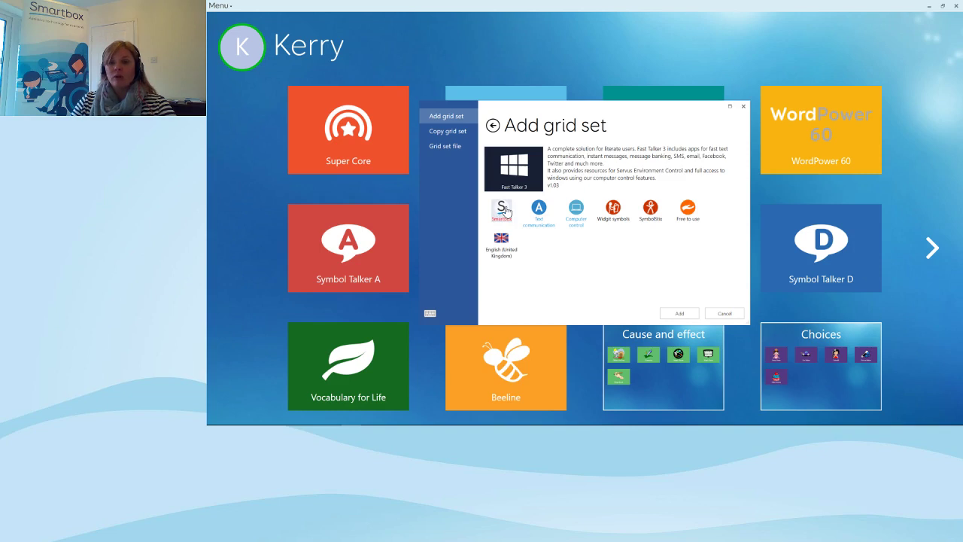
pyautogui.click(685, 314)
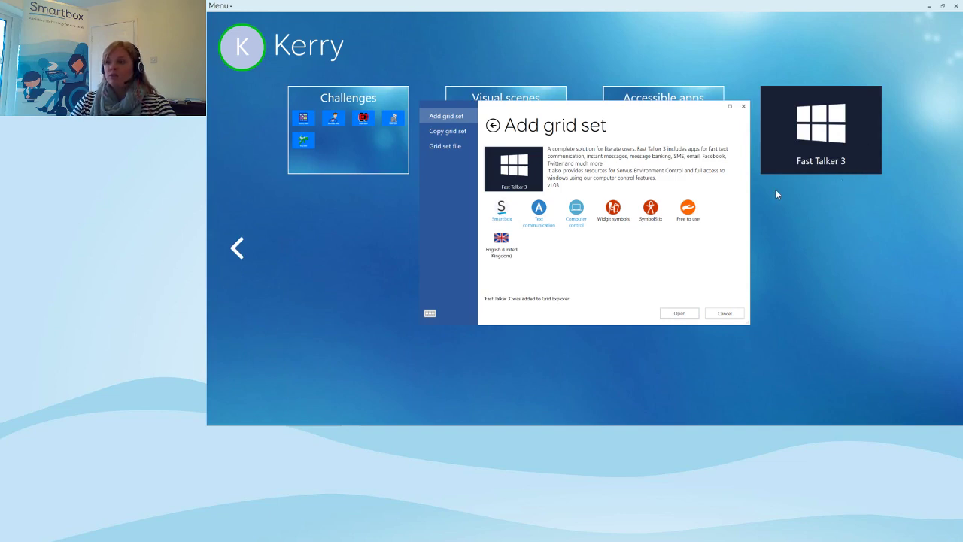
pyautogui.click(743, 109)
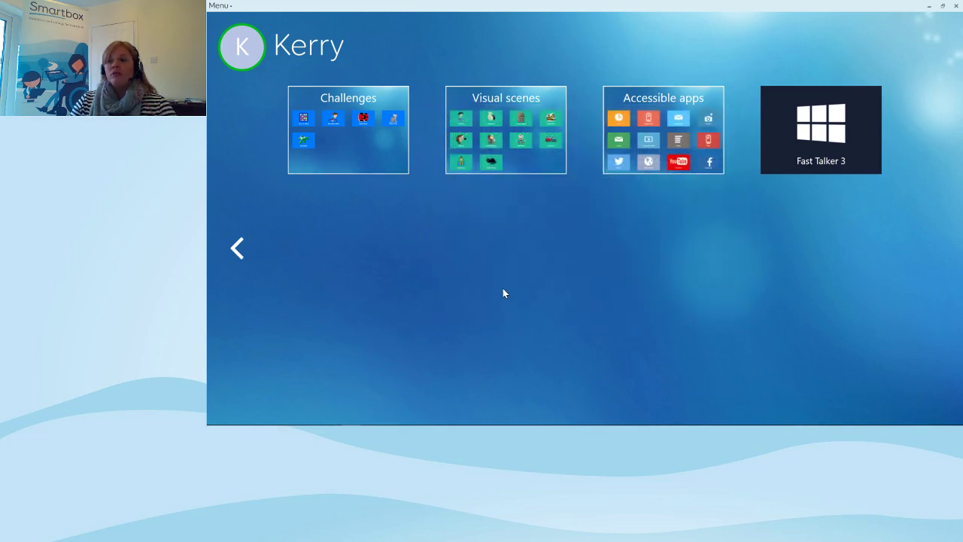
# Step: In Arrange mode, create a new folder named 'Symbol AAC'
pyautogui.click(237, 252)
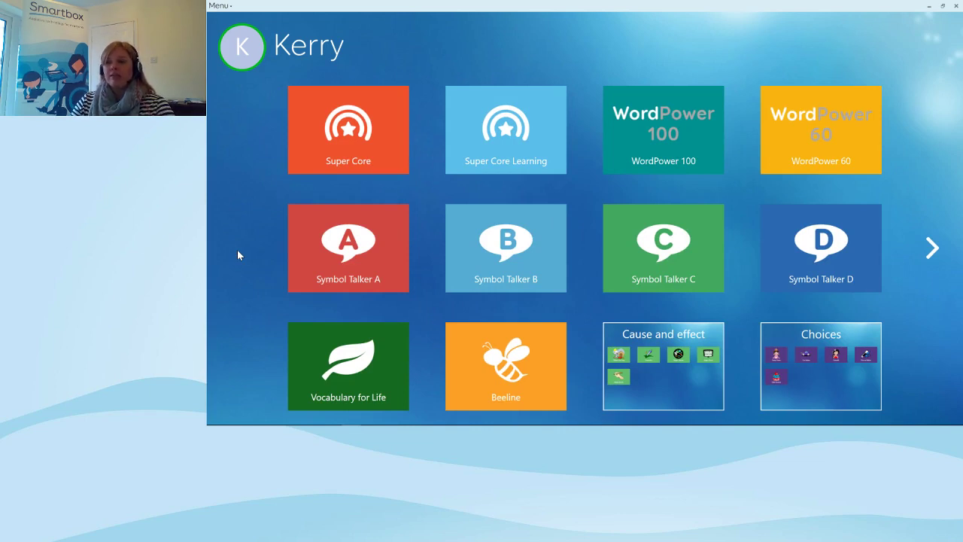
pyautogui.click(225, 8)
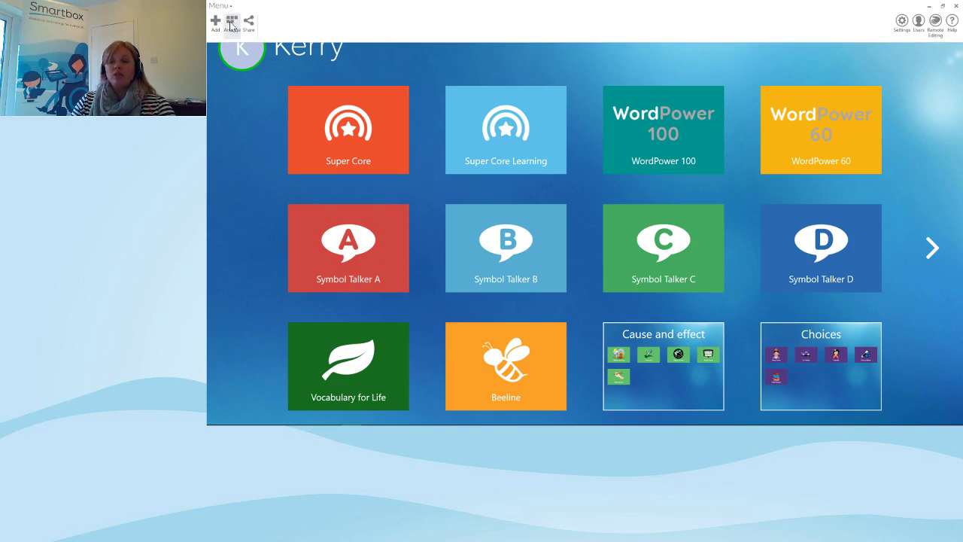
pyautogui.click(228, 8)
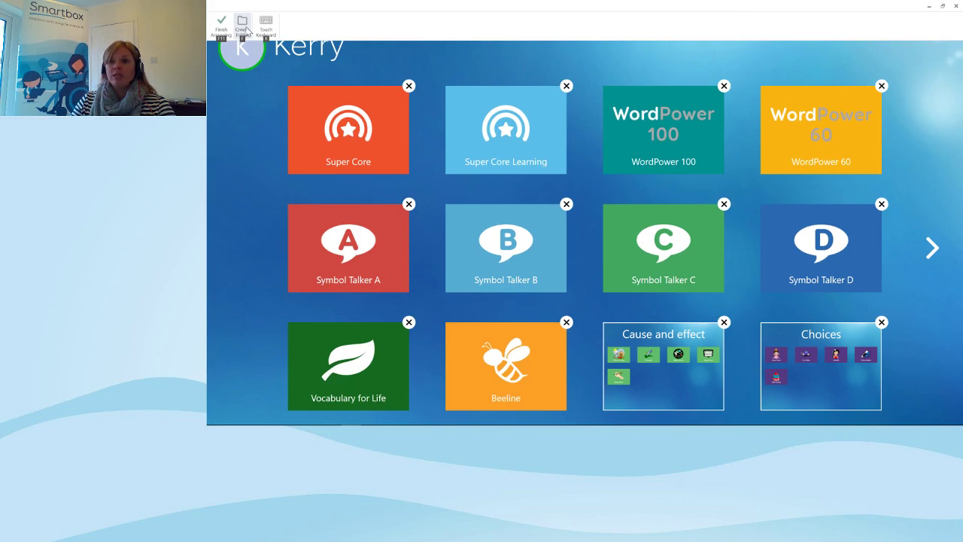
pyautogui.click(243, 24)
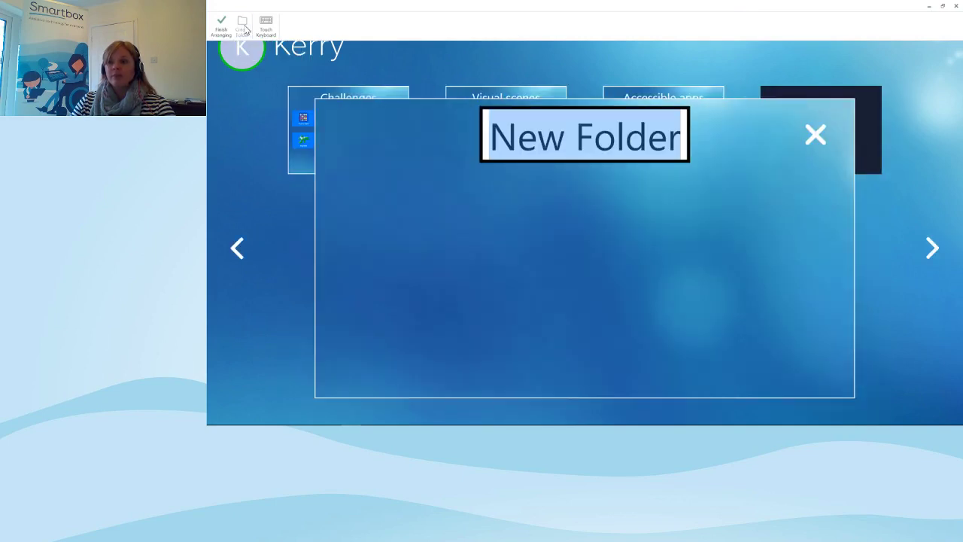
pyautogui.write('Sy')
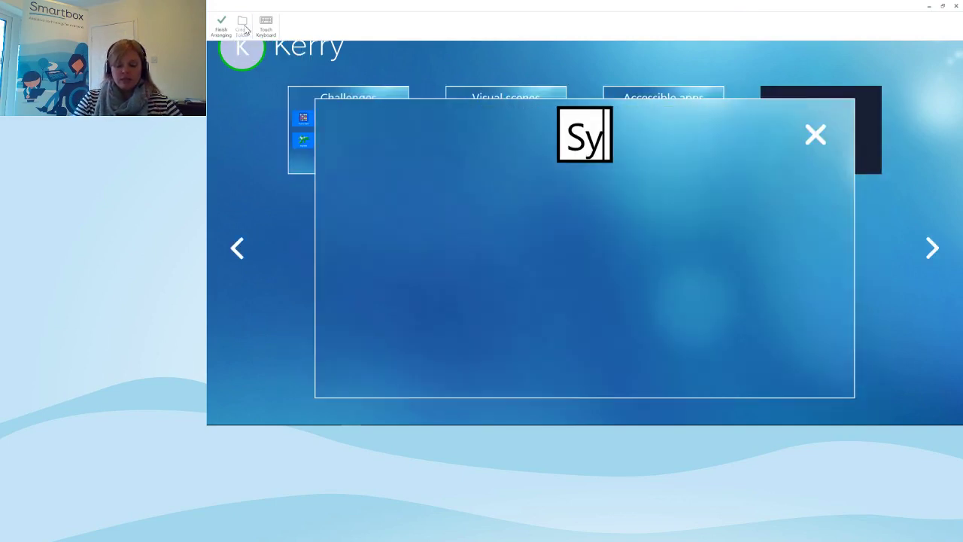
pyautogui.write('mbol AAC')
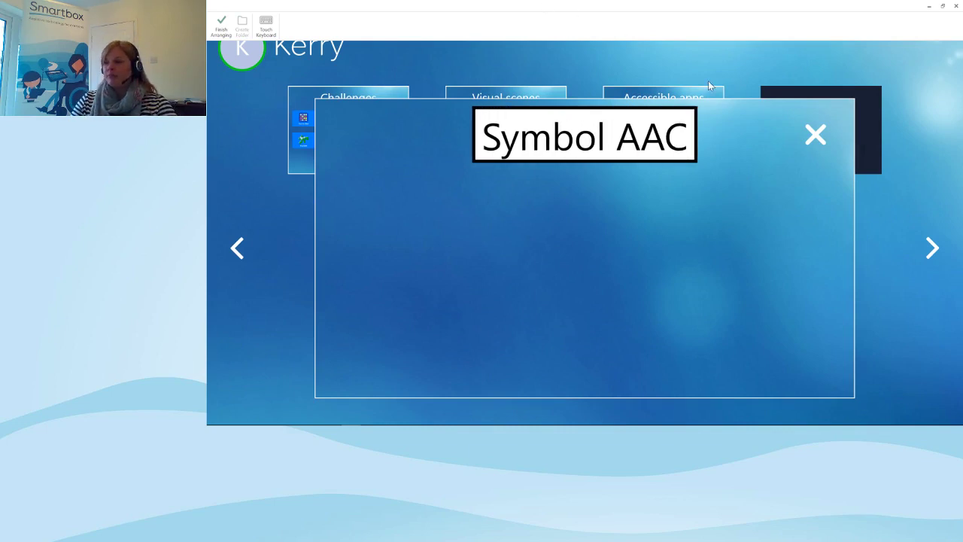
pyautogui.click(816, 137)
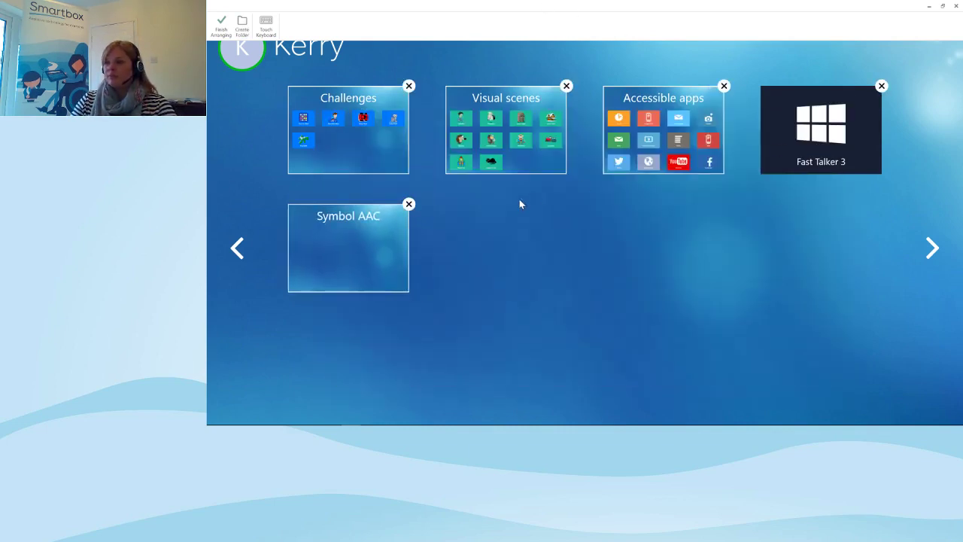
# Step: Drag Symbol Talker A and Symbol Talker B into the Symbol AAC folder and finish arranging
pyautogui.click(240, 248)
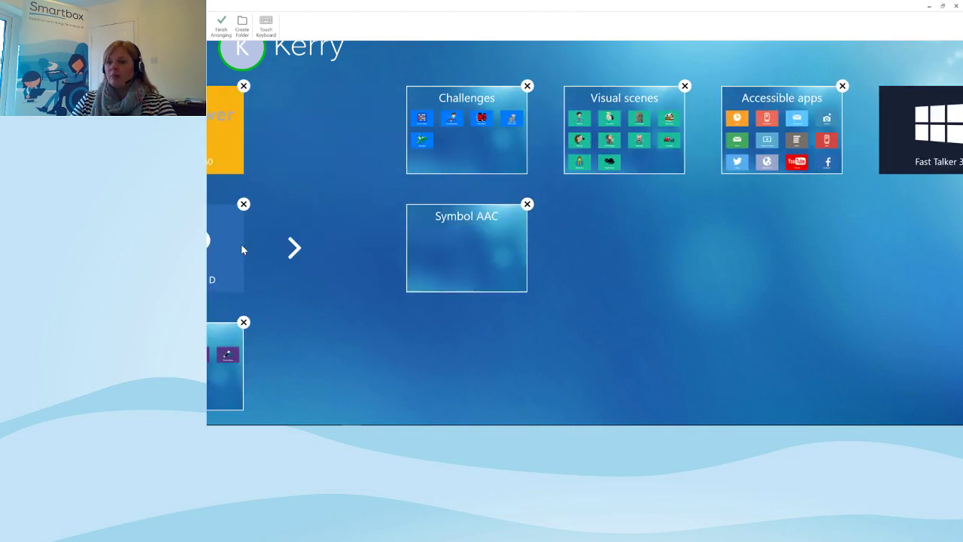
pyautogui.moveTo(351, 228); pyautogui.dragTo(389, 251)
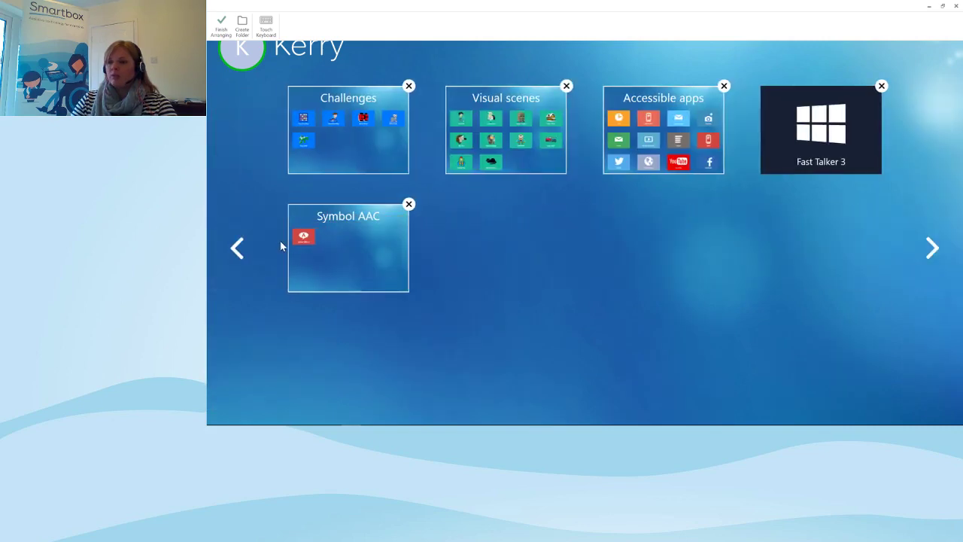
pyautogui.click(246, 244)
pyautogui.moveTo(354, 248); pyautogui.dragTo(383, 246)
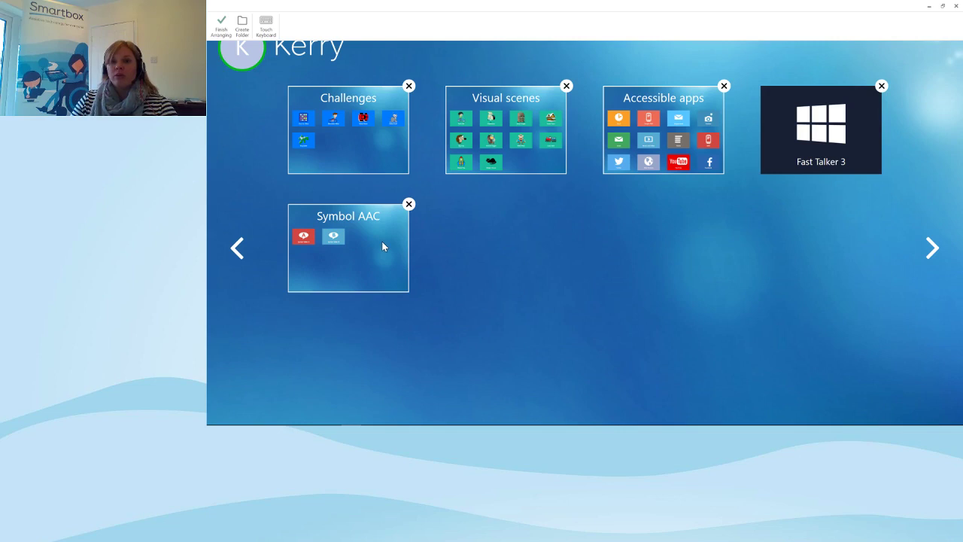
pyautogui.click(221, 30)
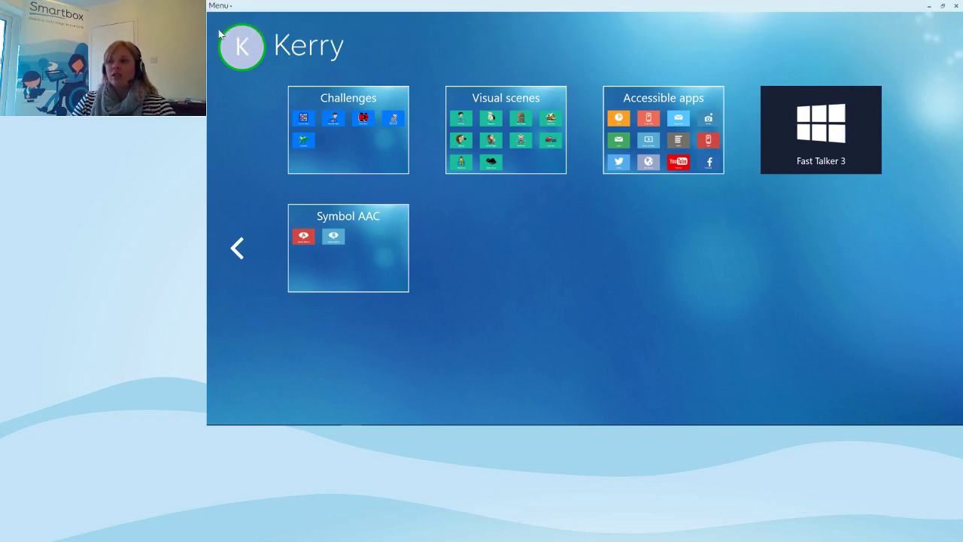
# Step: Return to the first page and launch the Super Core grid set
pyautogui.click(240, 247)
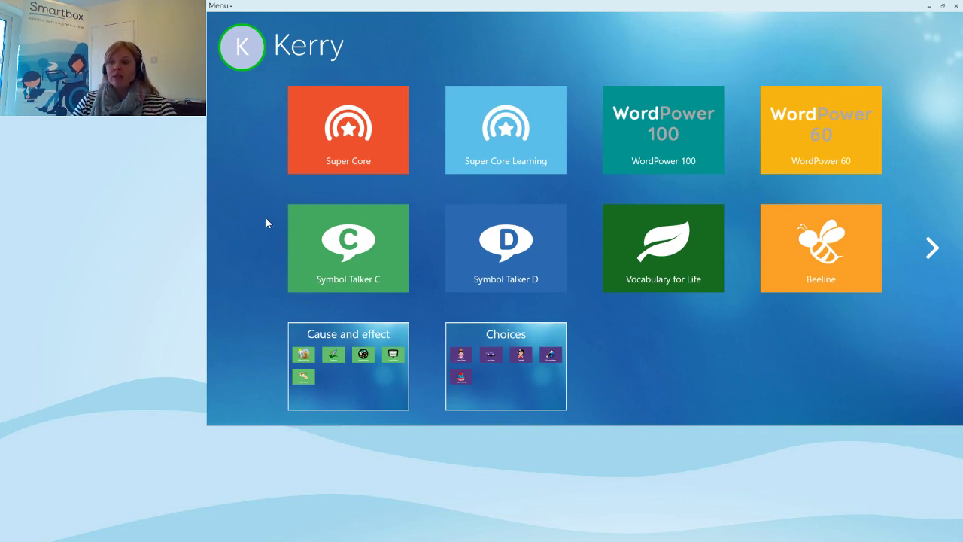
pyautogui.click(361, 157)
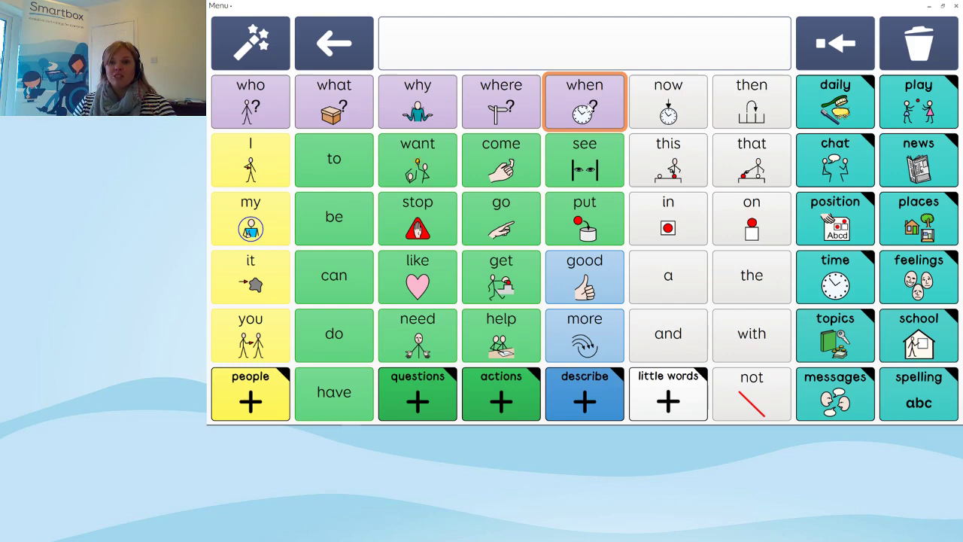
# Step: Compose the message 'I like this' from the I, like and this word cells
pyautogui.click(253, 158)
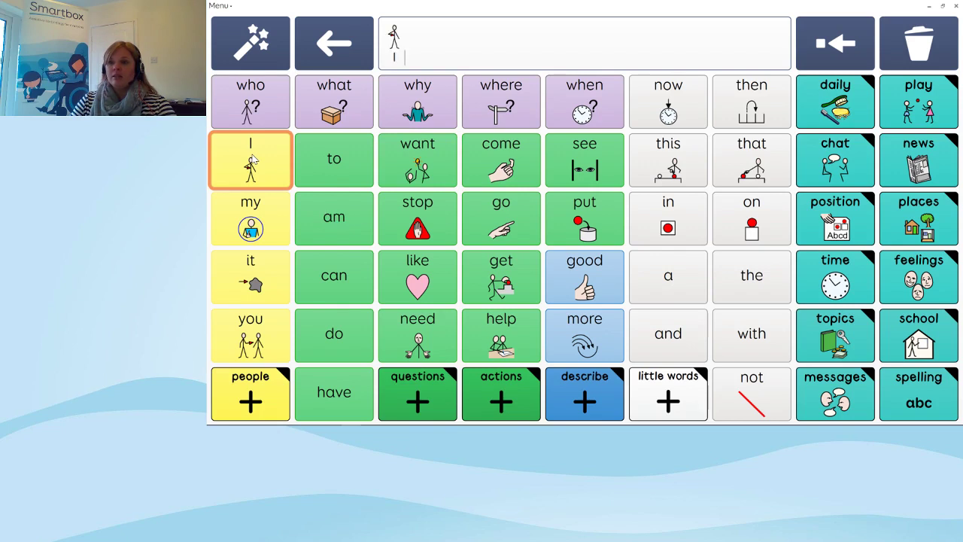
pyautogui.click(429, 289)
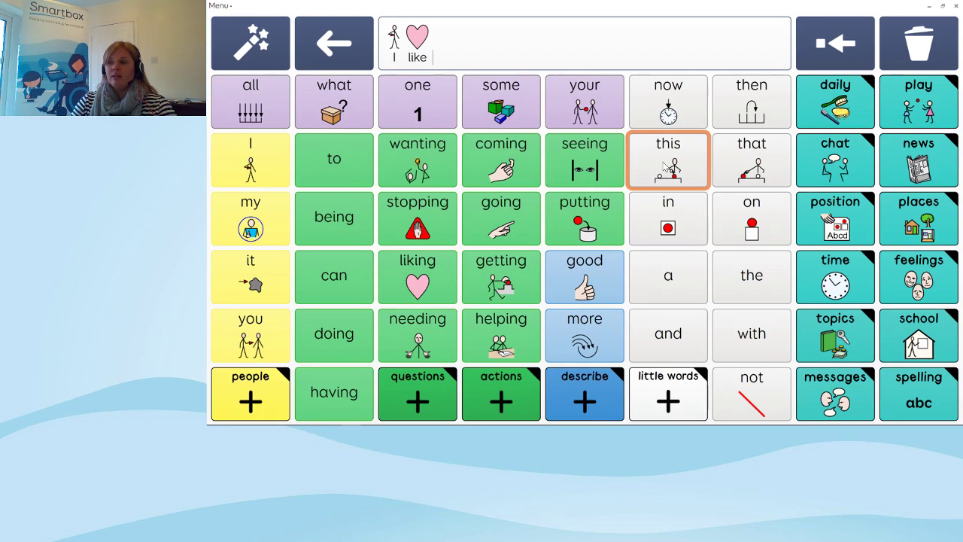
pyautogui.click(665, 167)
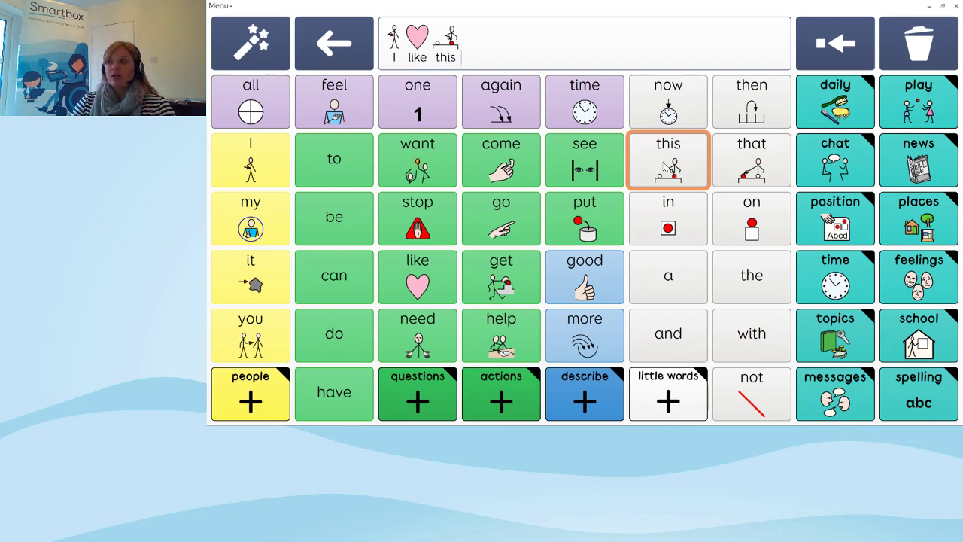
# Step: Speak 'I like this' aloud, clear the message bar, then go to the actions verbs page
pyautogui.click(741, 43)
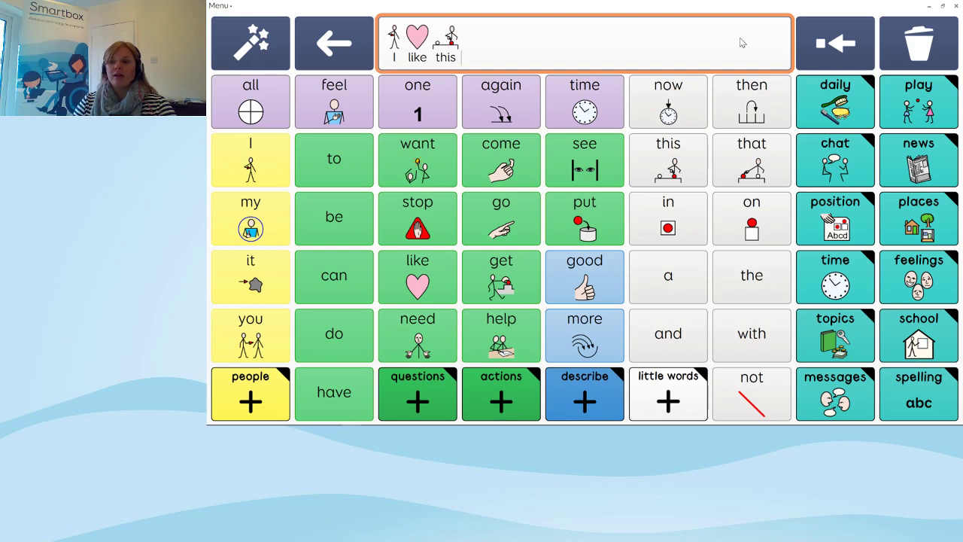
pyautogui.click(911, 51)
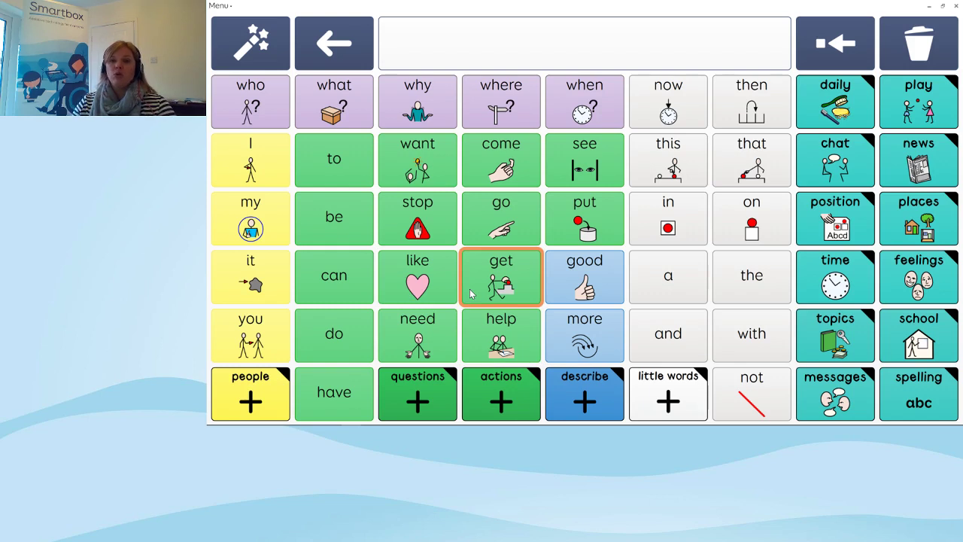
pyautogui.click(490, 382)
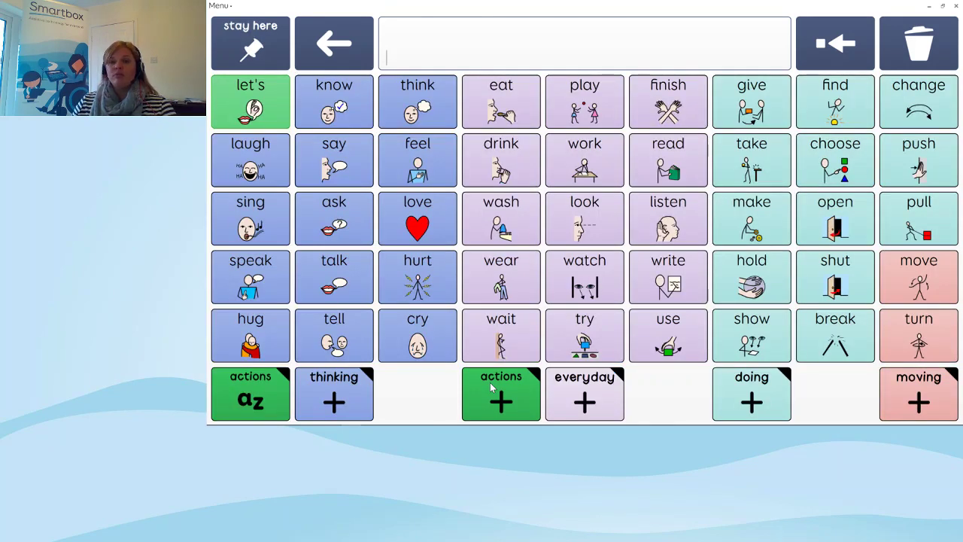